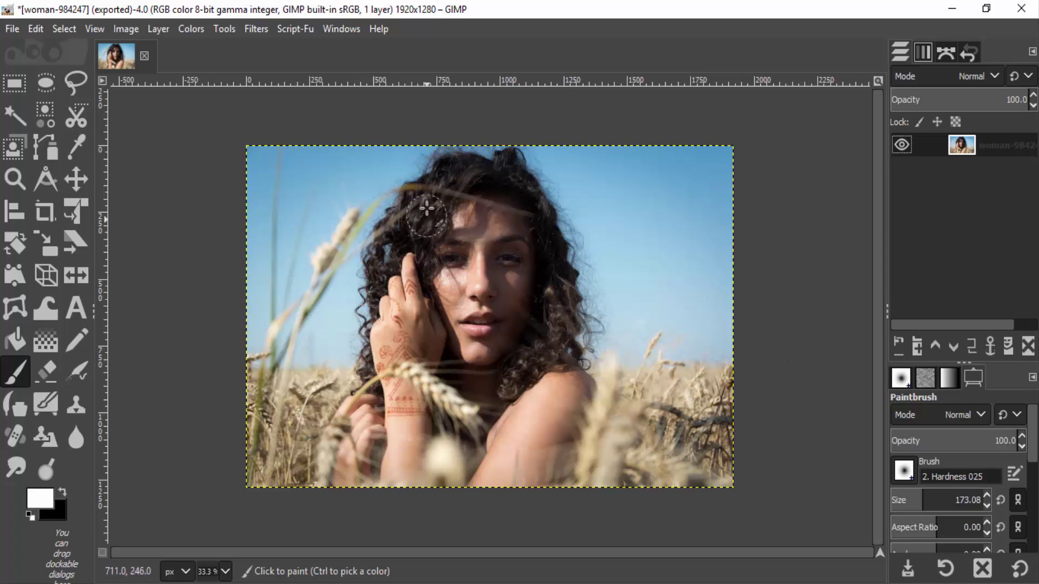
# - Show the Channels dialog listing the photo's Red, Green and Blue channels
pyautogui.click(341, 29)
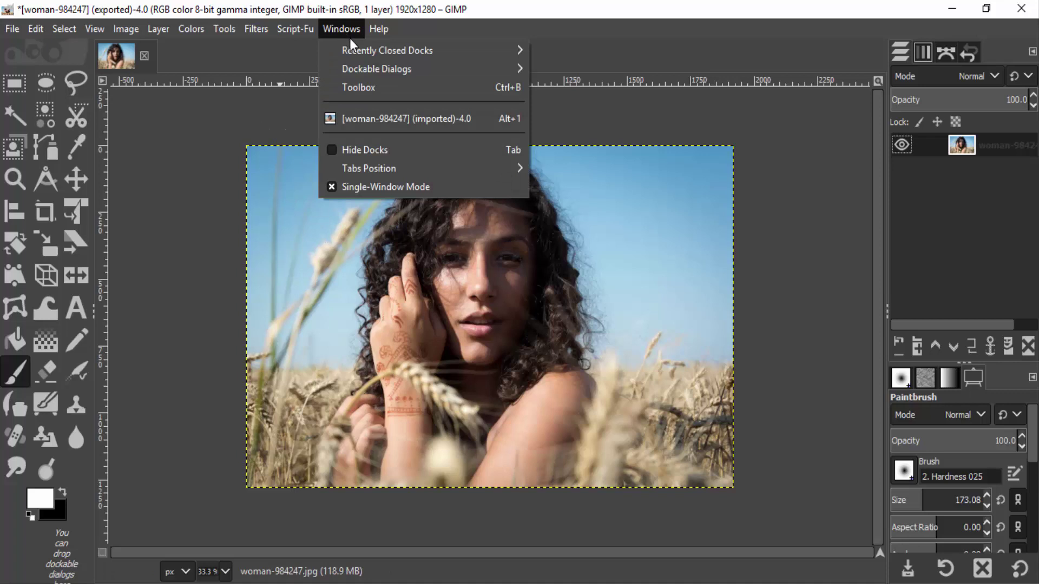
pyautogui.moveTo(350, 69)
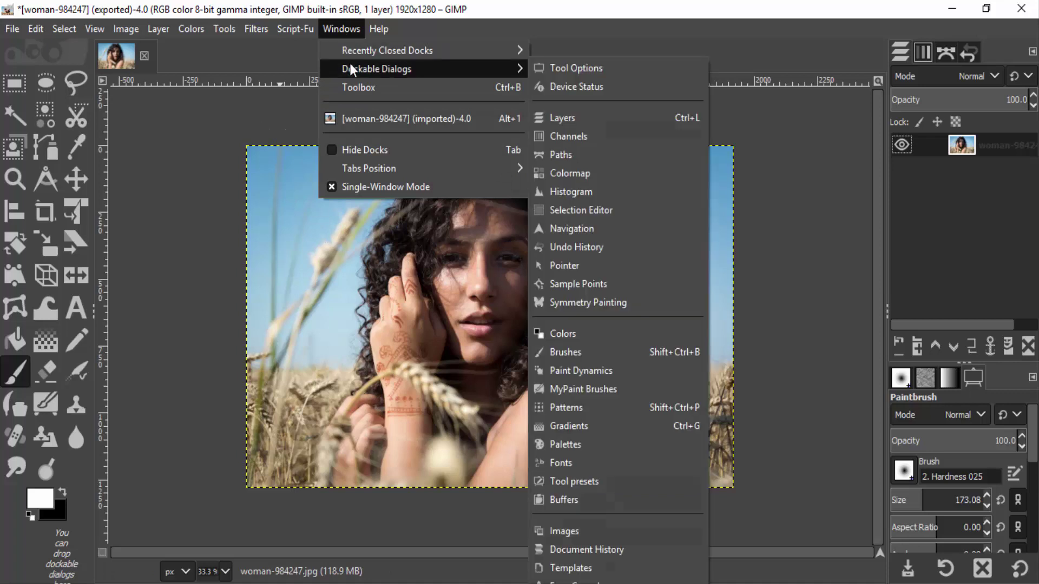
pyautogui.click(572, 136)
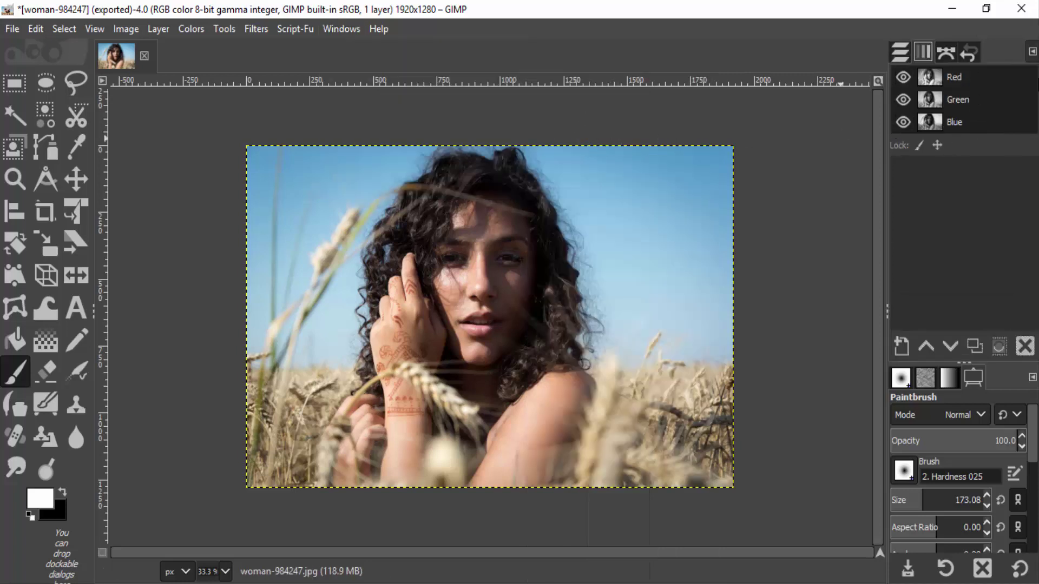
# - Add the Red, Green and Blue channels to the selection, then return to the Layers list
pyautogui.rightClick(951, 76)
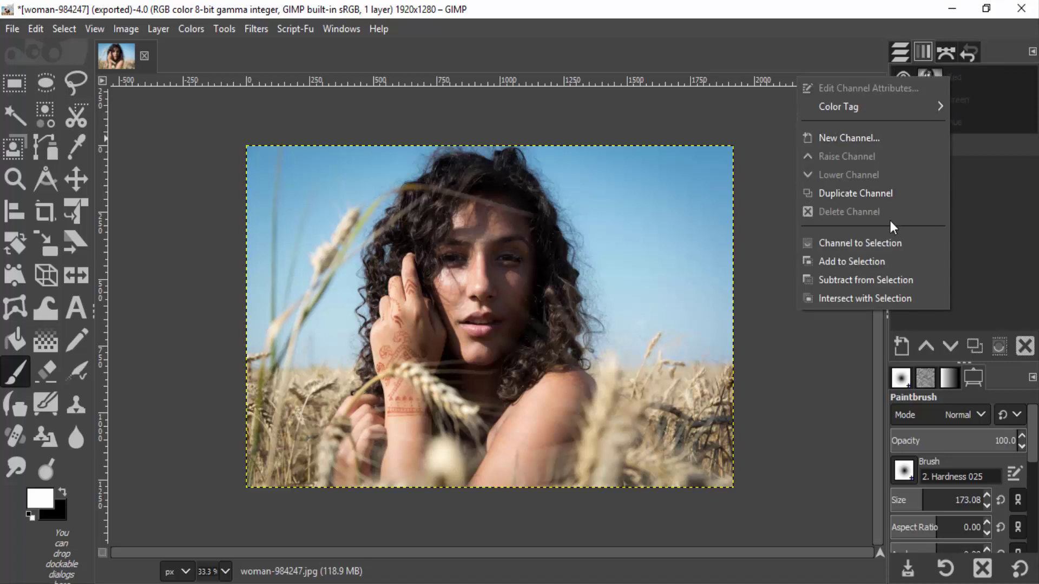
pyautogui.click(852, 261)
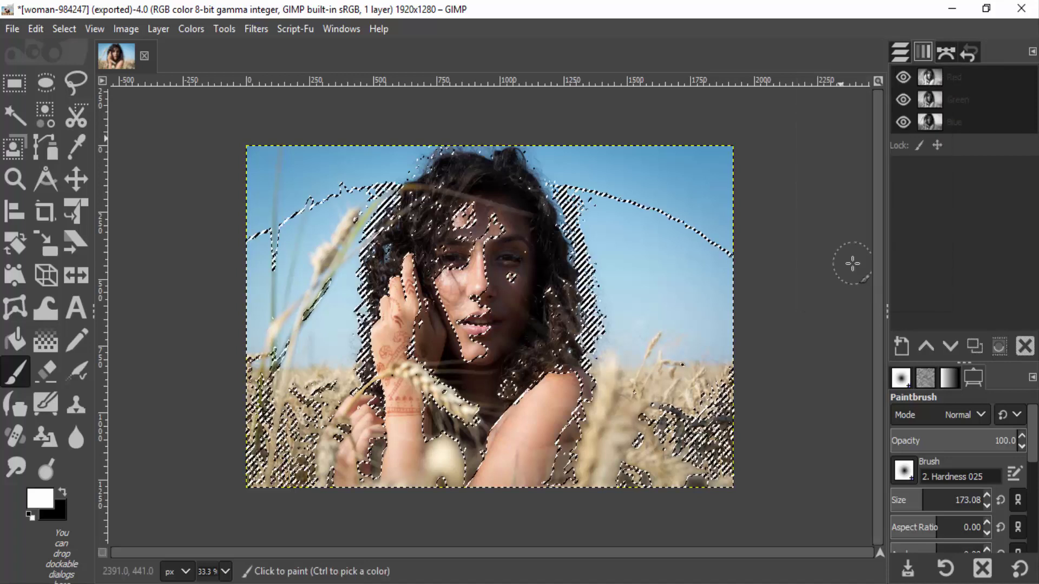
pyautogui.rightClick(950, 96)
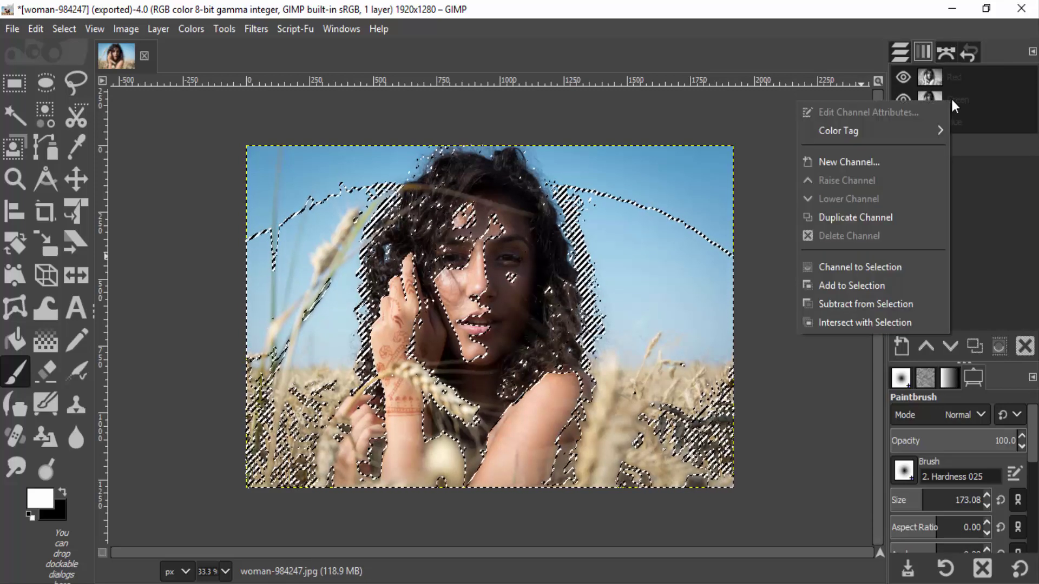
pyautogui.click(871, 286)
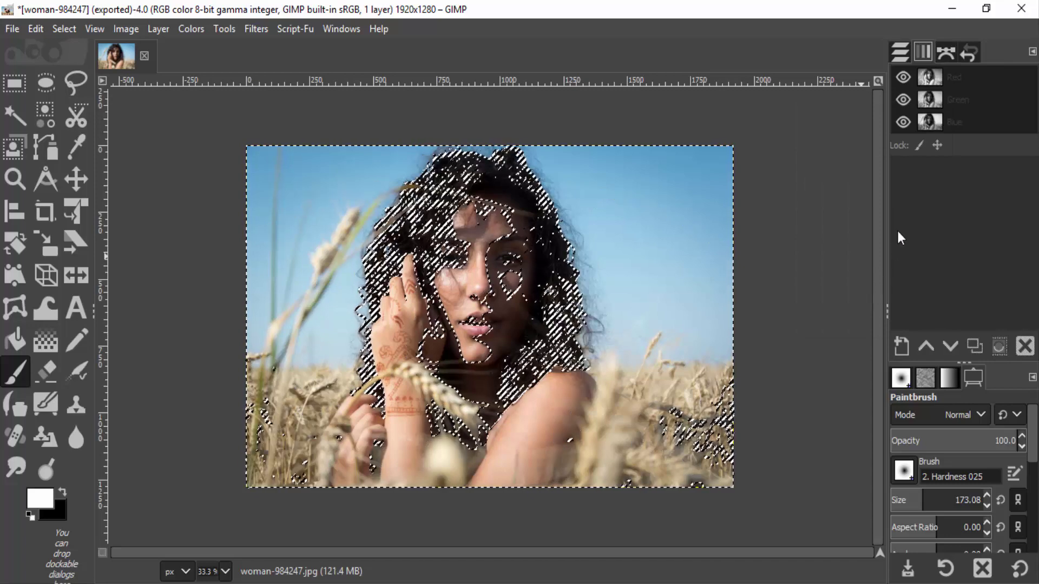
pyautogui.rightClick(950, 122)
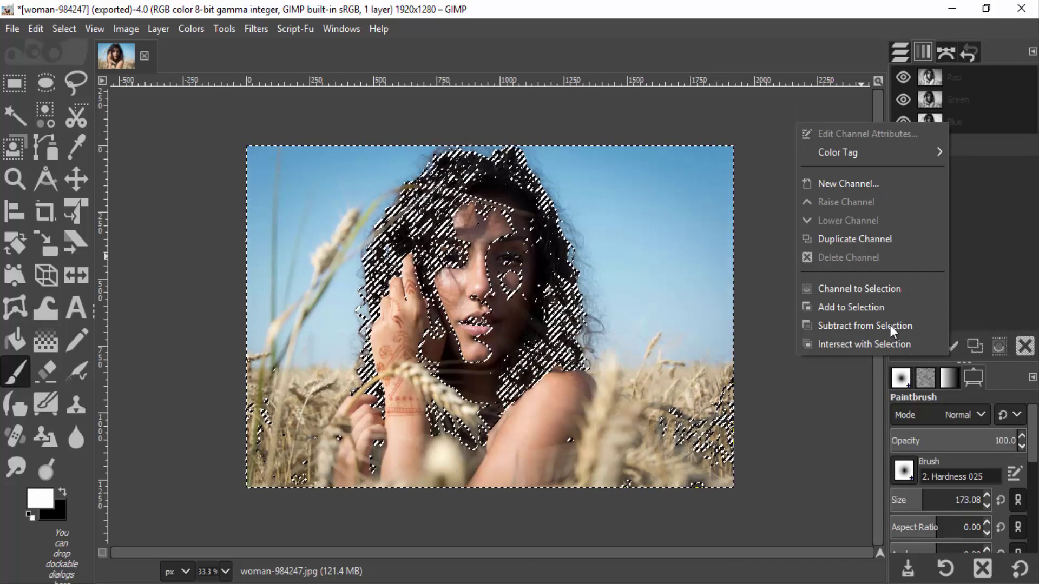
pyautogui.click(856, 305)
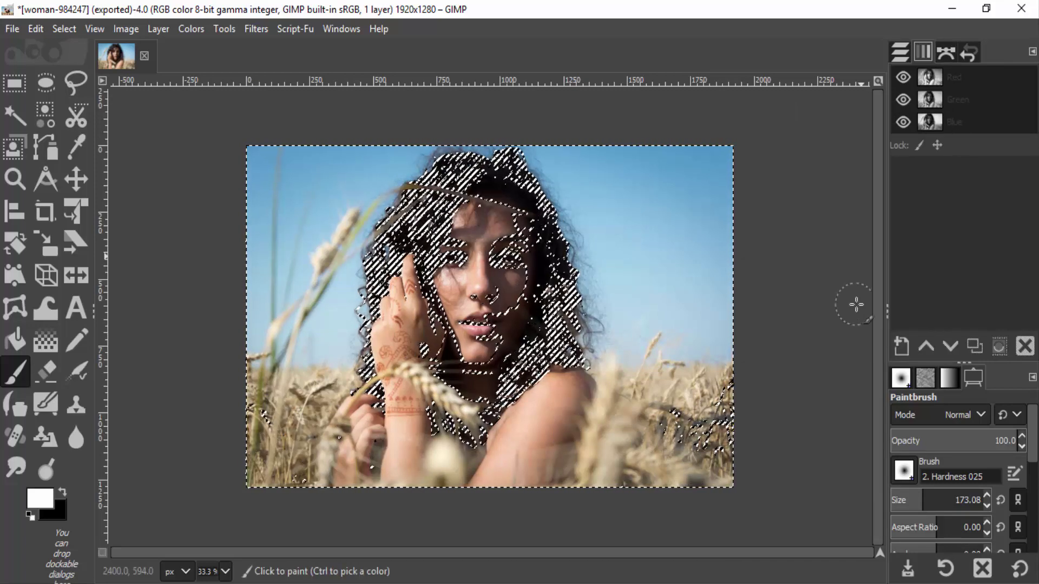
pyautogui.click(900, 51)
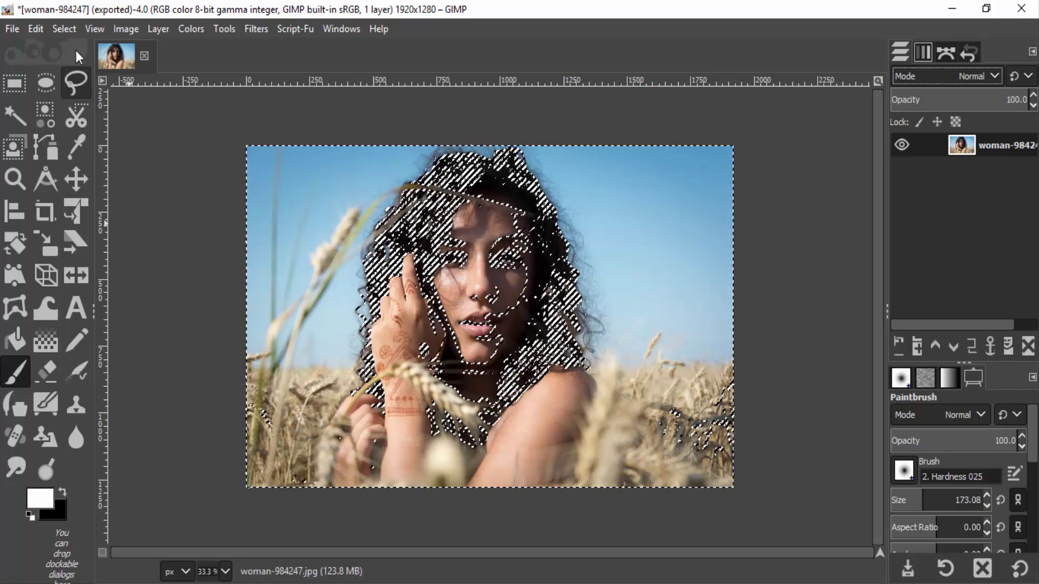
# - Invert the selection, copy the shadow pixels and paste them in place as a new layer
pyautogui.click(65, 29)
pyautogui.click(82, 87)
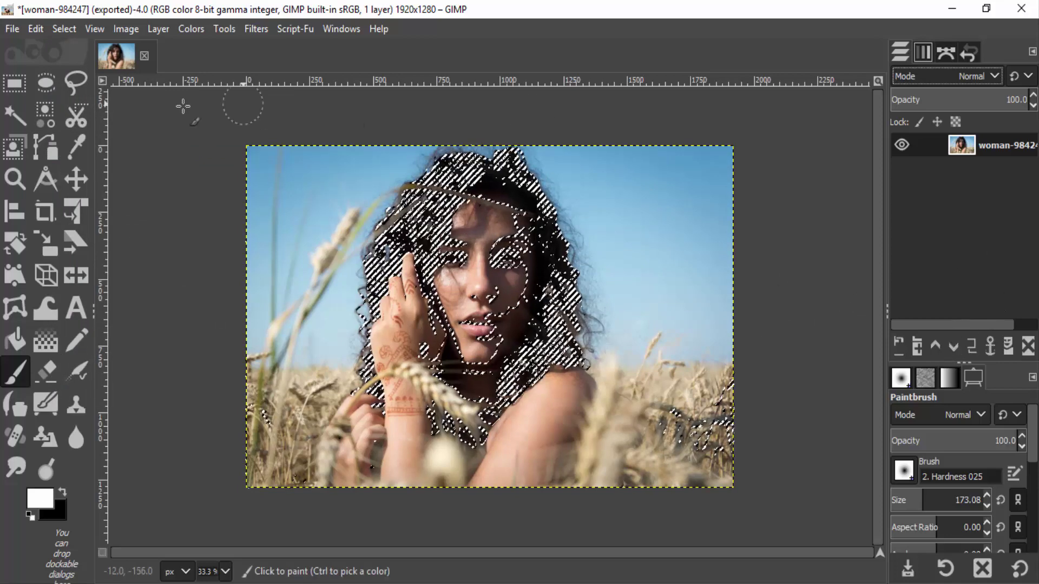
pyautogui.click(35, 29)
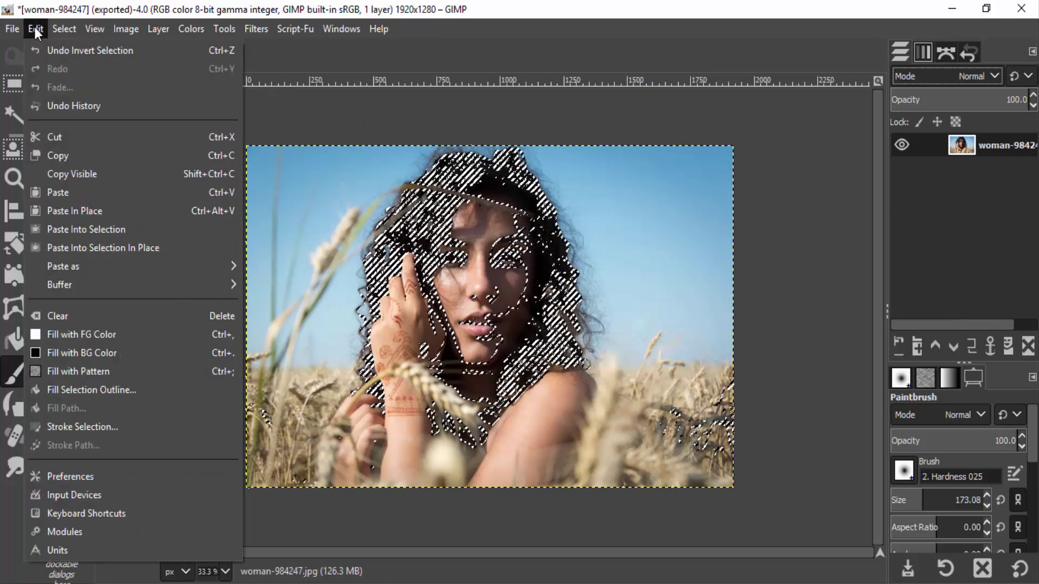
pyautogui.click(72, 155)
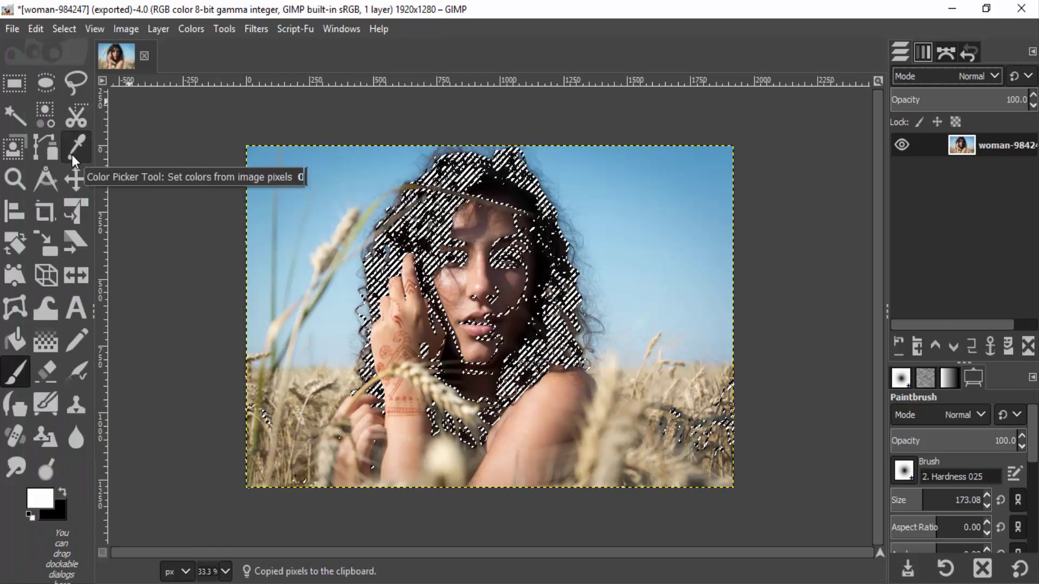
pyautogui.click(35, 31)
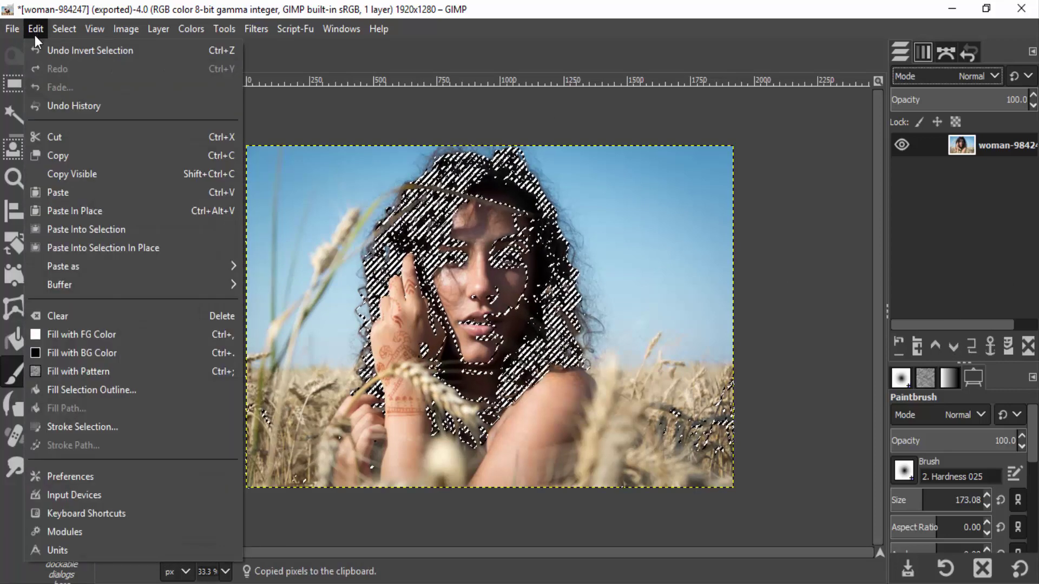
pyautogui.moveTo(88, 263)
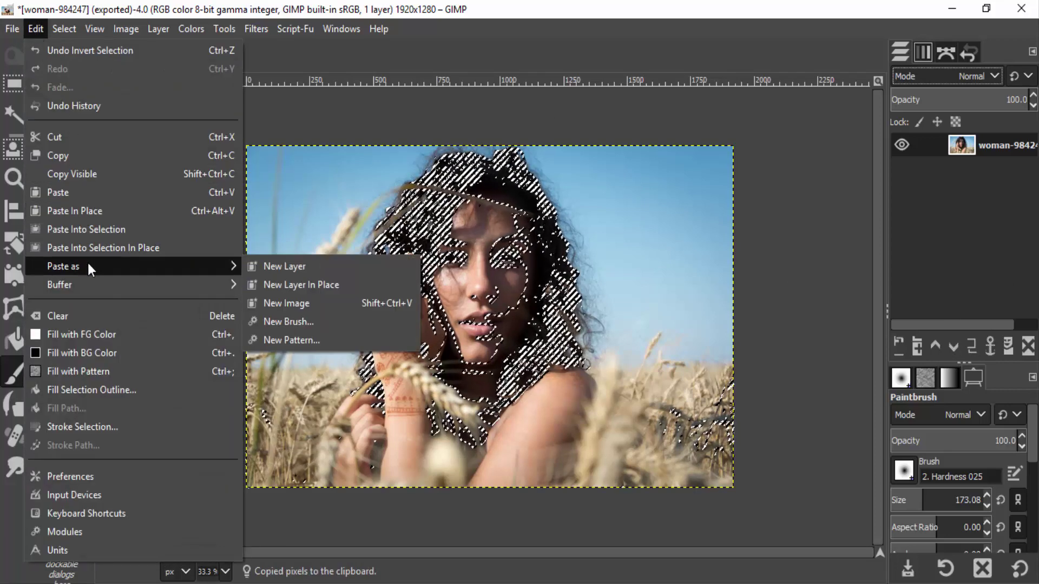
pyautogui.click(300, 284)
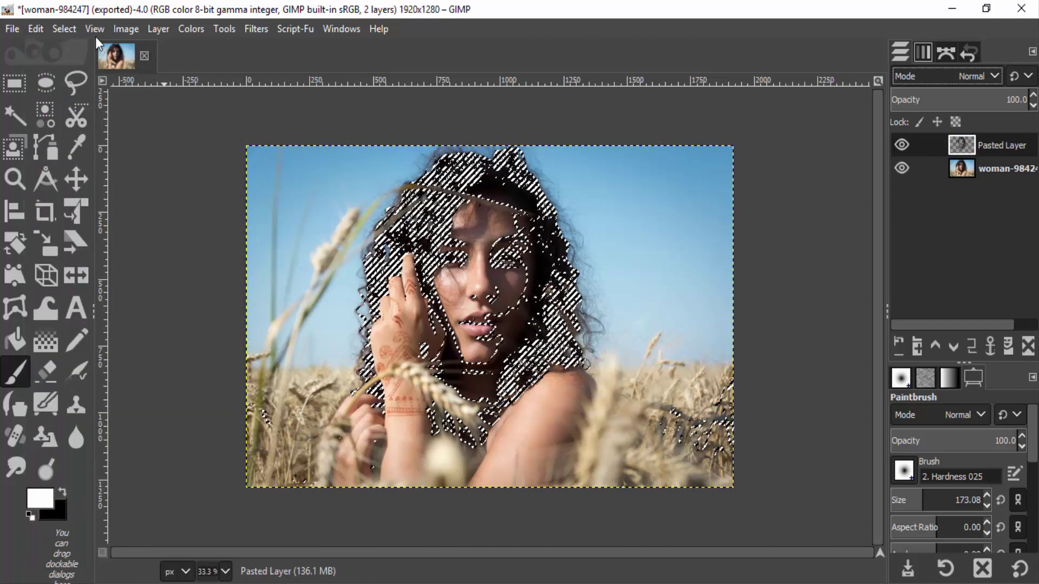
# - Clear the selection and set the Pasted Layer's blend mode to Screen
pyautogui.click(60, 31)
pyautogui.click(91, 70)
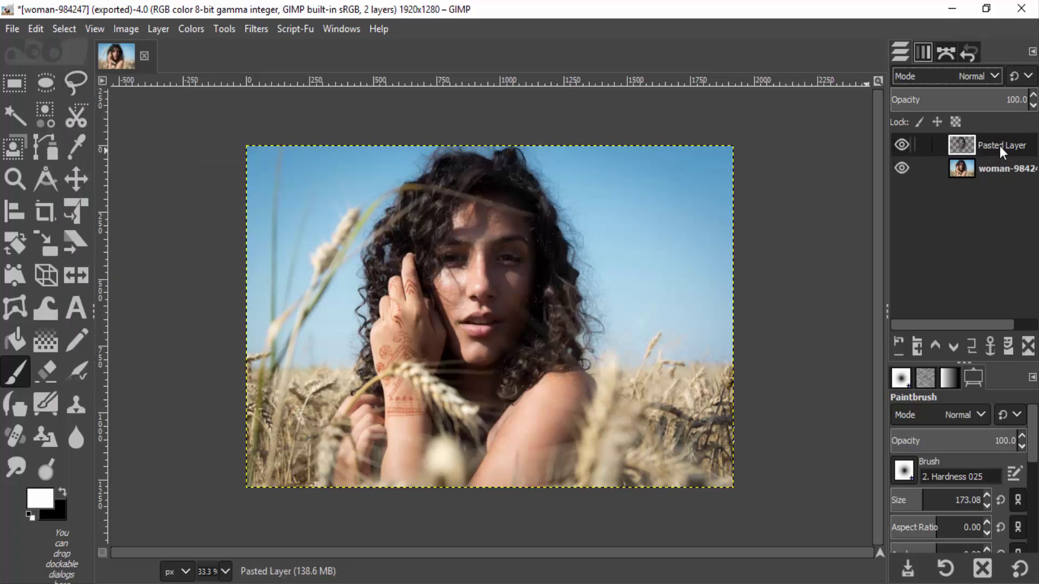
pyautogui.click(975, 77)
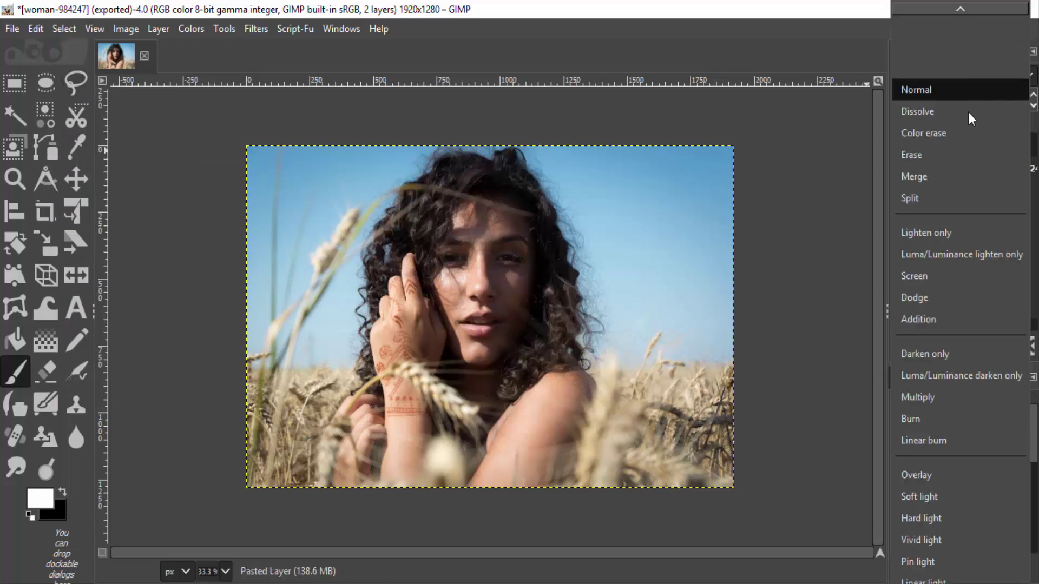
pyautogui.click(942, 276)
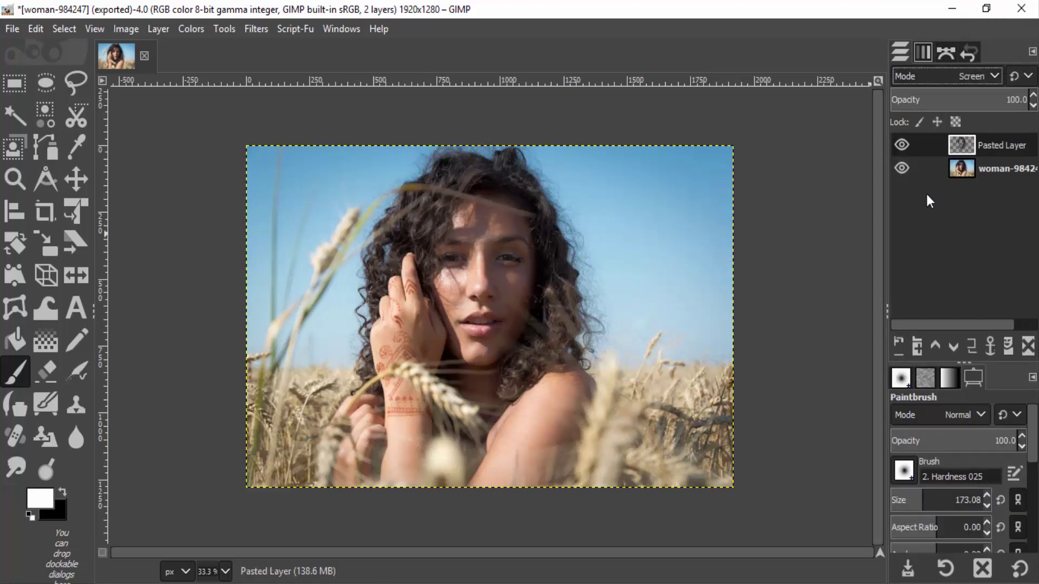
# - Add a Black (full transparency) layer mask to the Pasted Layer
pyautogui.click(1007, 349)
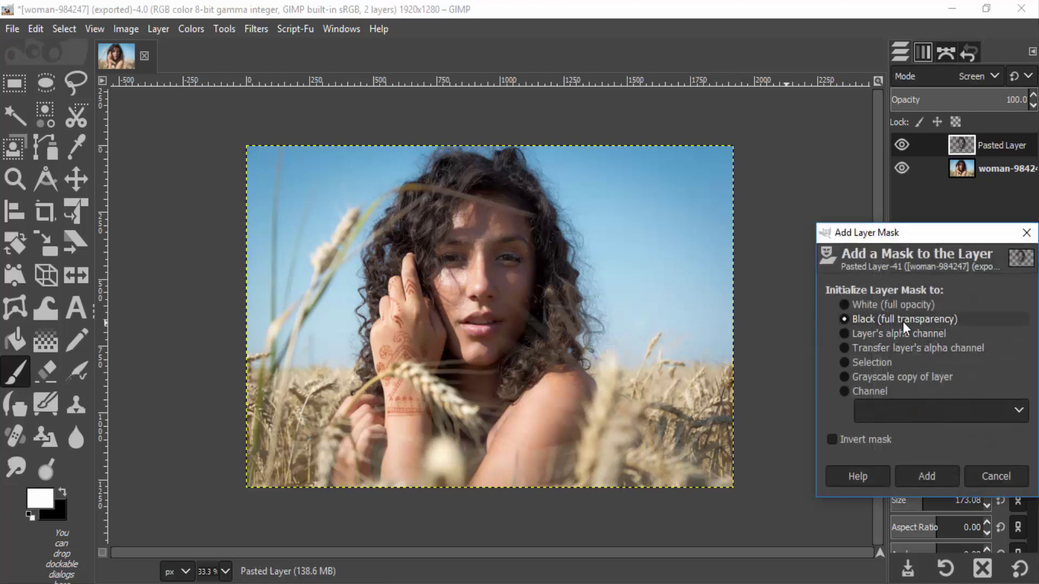
pyautogui.click(927, 476)
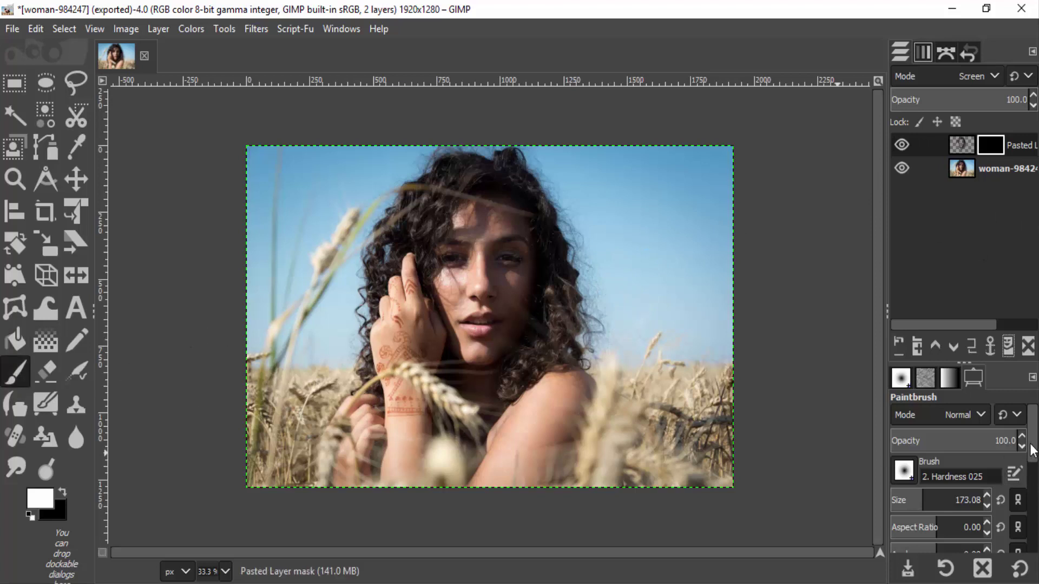
pyautogui.moveTo(1032, 451); pyautogui.dragTo(1033, 483)
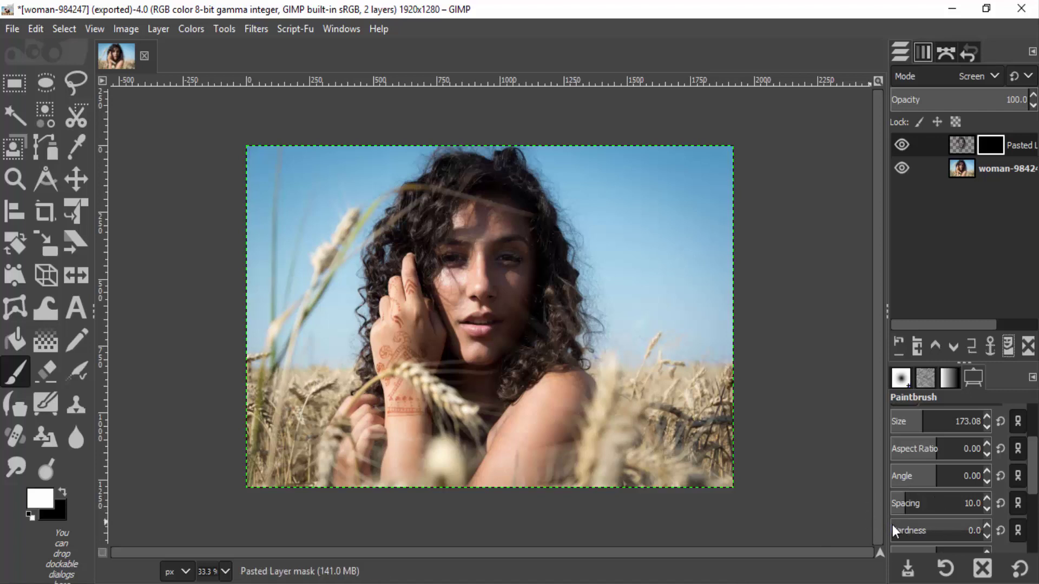
pyautogui.moveTo(1033, 475); pyautogui.dragTo(1034, 437)
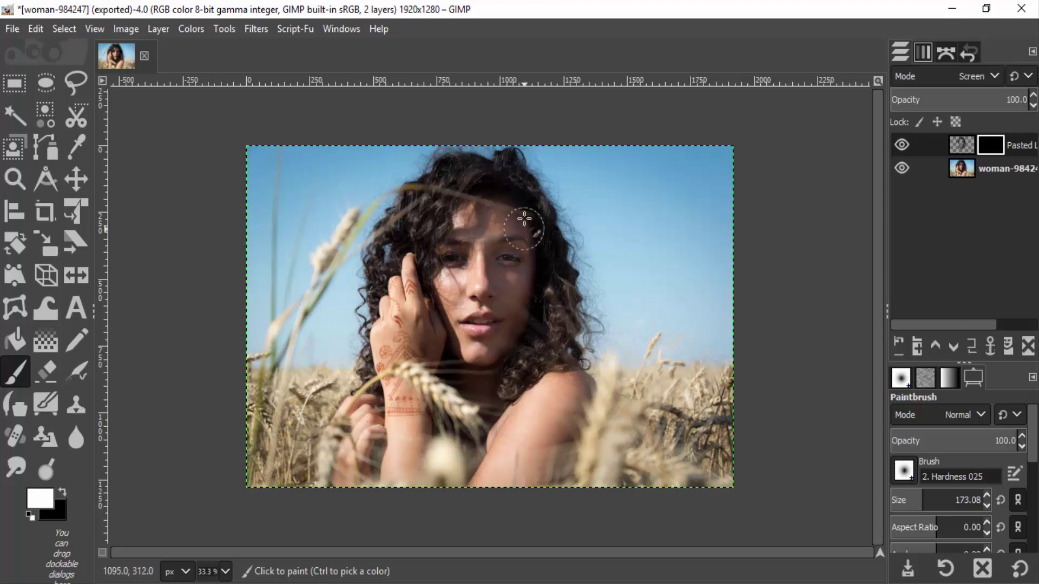
# - Paint white on the mask over the woman's face, then toggle the layer's visibility to compare
pyautogui.moveTo(525, 220)
pyautogui.mouseDown()
pyautogui.moveTo(495, 205)
pyautogui.moveTo(483, 226)
pyautogui.moveTo(482, 211)
pyautogui.moveTo(445, 237)
pyautogui.moveTo(448, 267)
pyautogui.mouseUp()
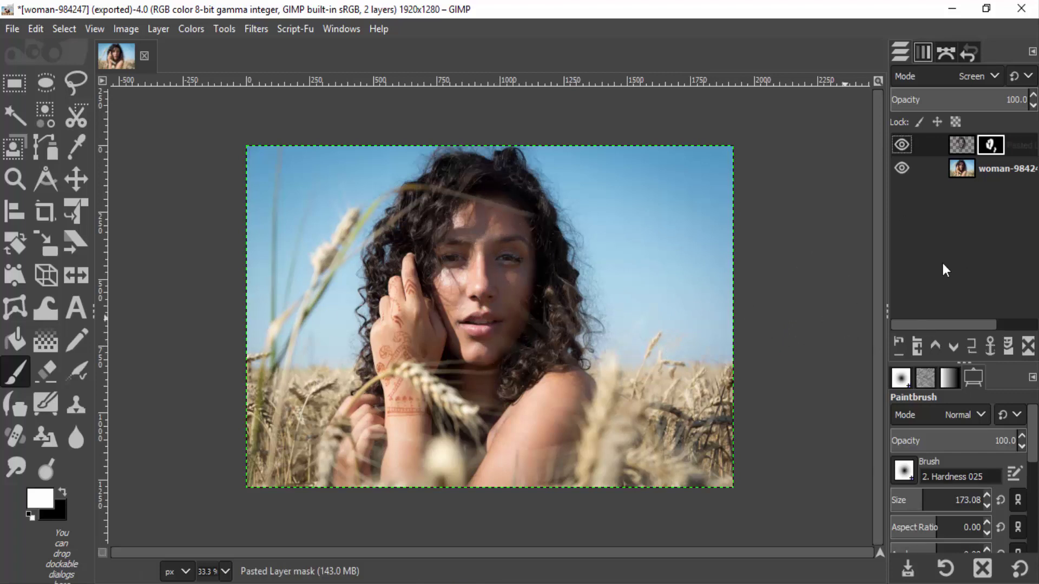
pyautogui.click(900, 145)
pyautogui.click(901, 145)
pyautogui.click(900, 145)
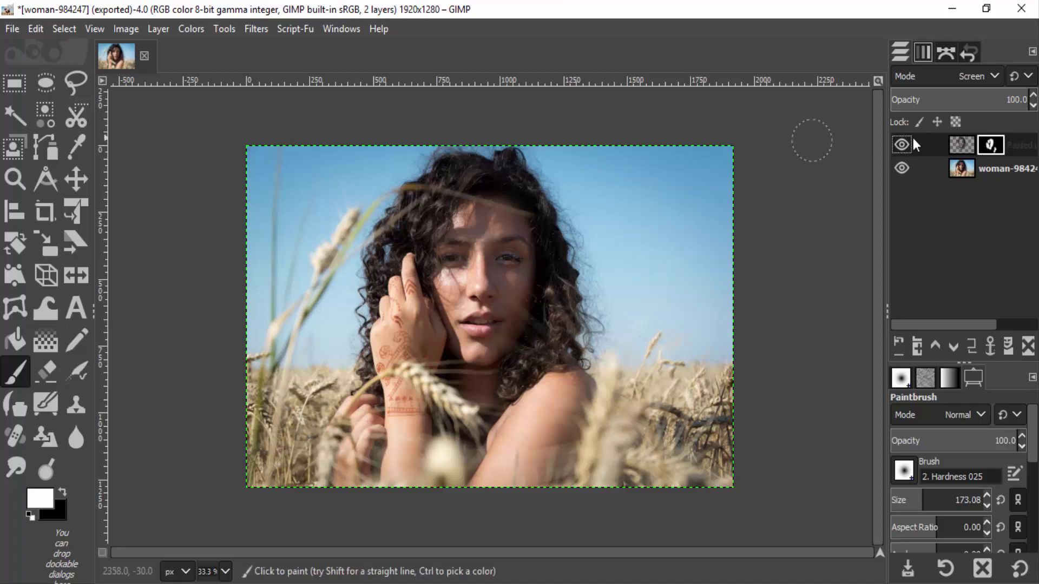
# - Duplicate the masked Screen layer and set the copy's opacity to about 16.4
pyautogui.click(972, 346)
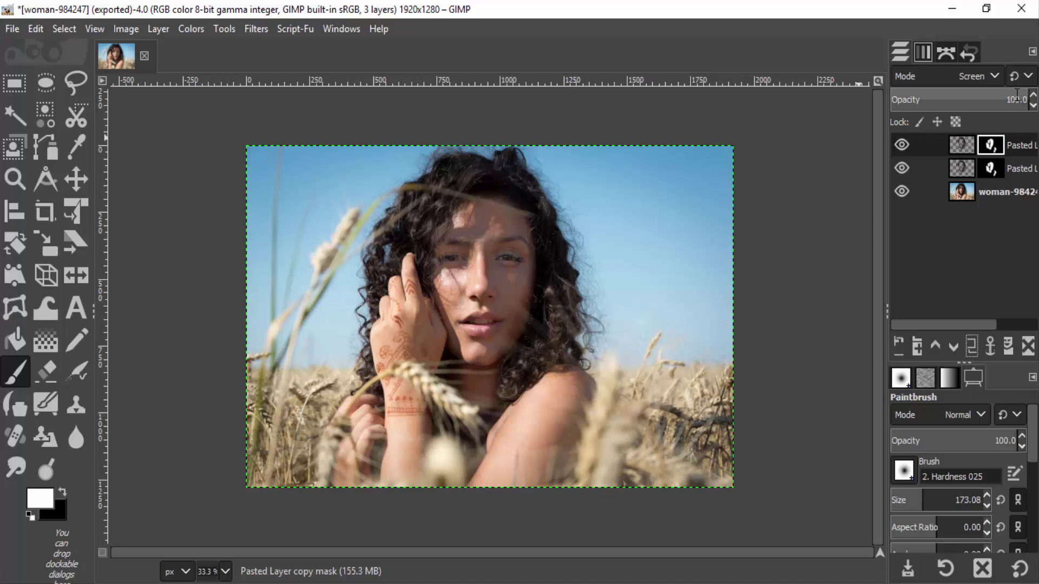
pyautogui.moveTo(1016, 99); pyautogui.dragTo(918, 107)
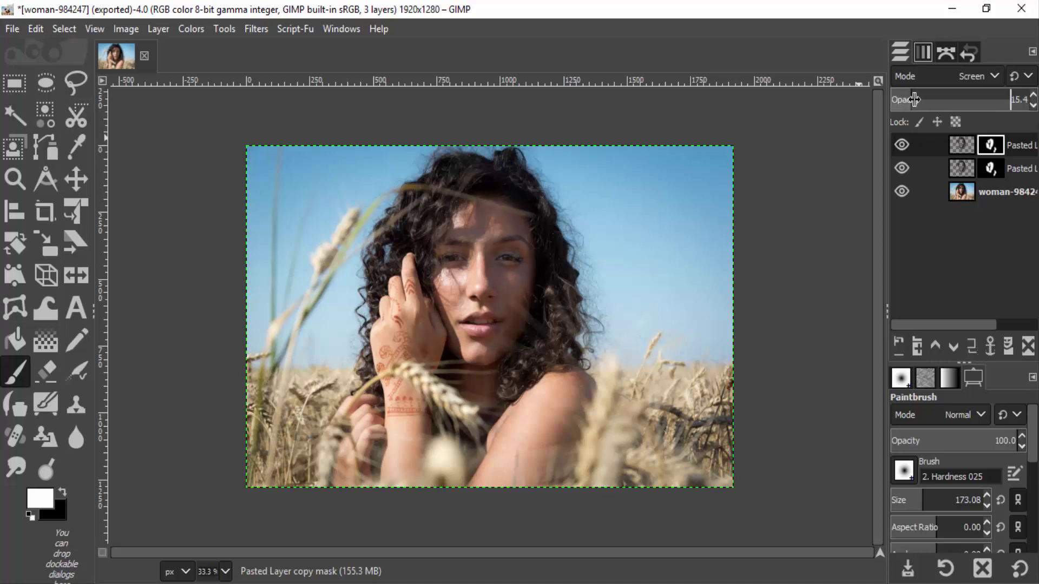
pyautogui.click(1033, 98)
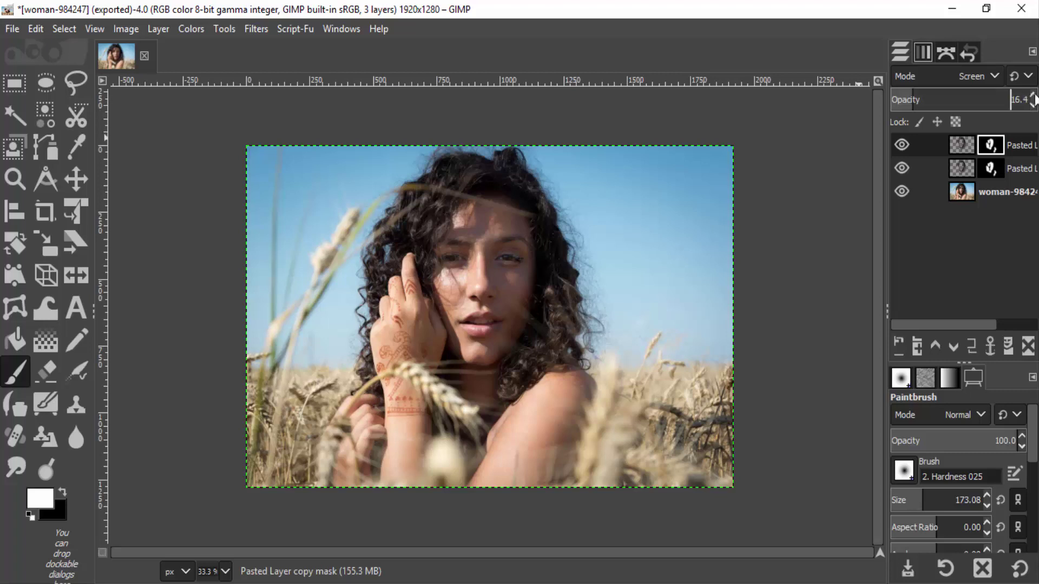